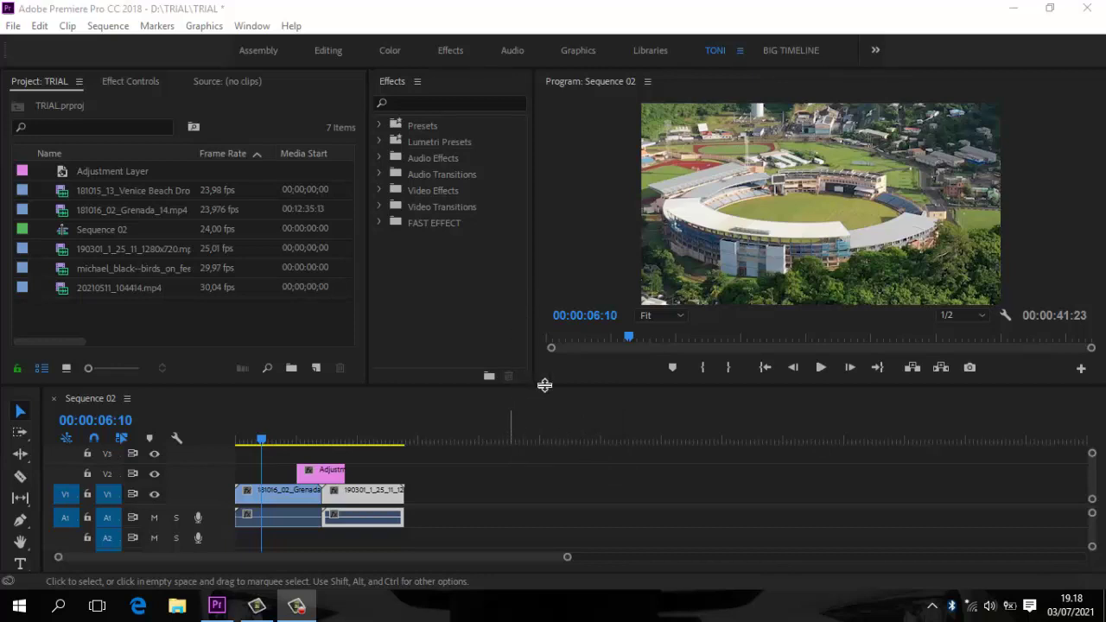
- Adjust the timeline height, then dock the Project panel in the lower-left group beside the timeline
{"action": "left_click_drag", "start_coordinate": [553, 385], "coordinate": [555, 252]}
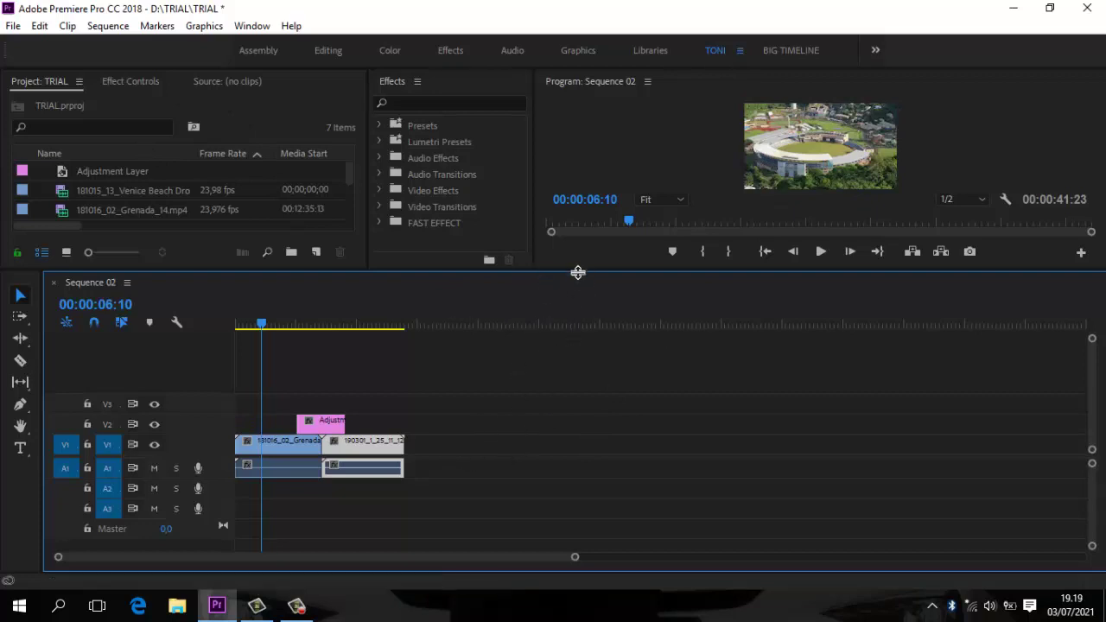
{"action": "left_click_drag", "start_coordinate": [578, 272], "coordinate": [582, 377]}
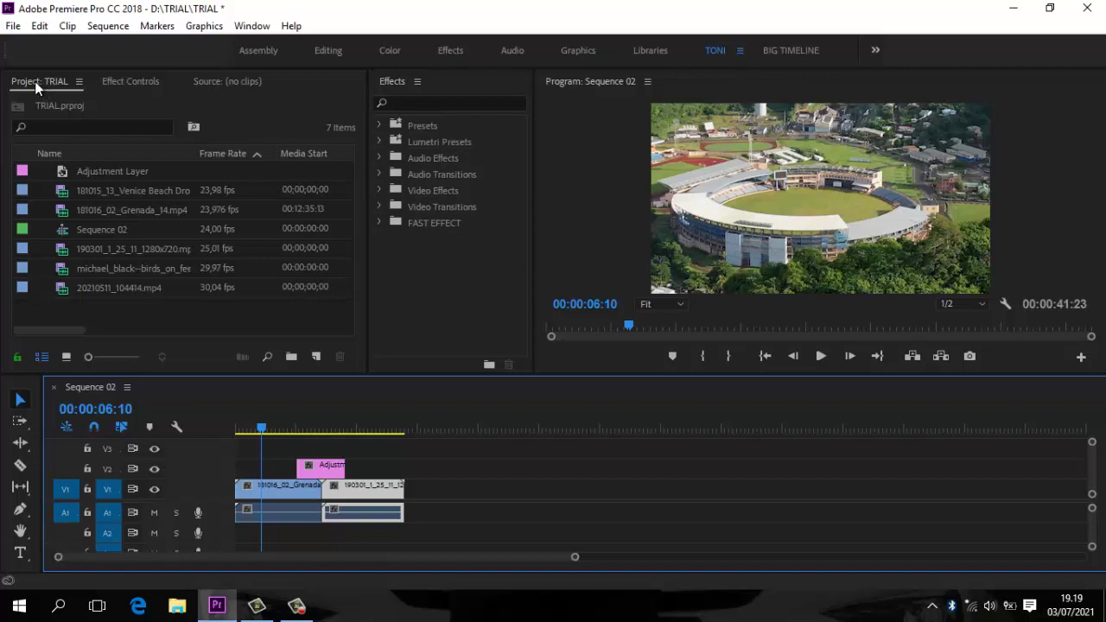
{"action": "left_click_drag", "start_coordinate": [35, 81], "coordinate": [84, 277]}
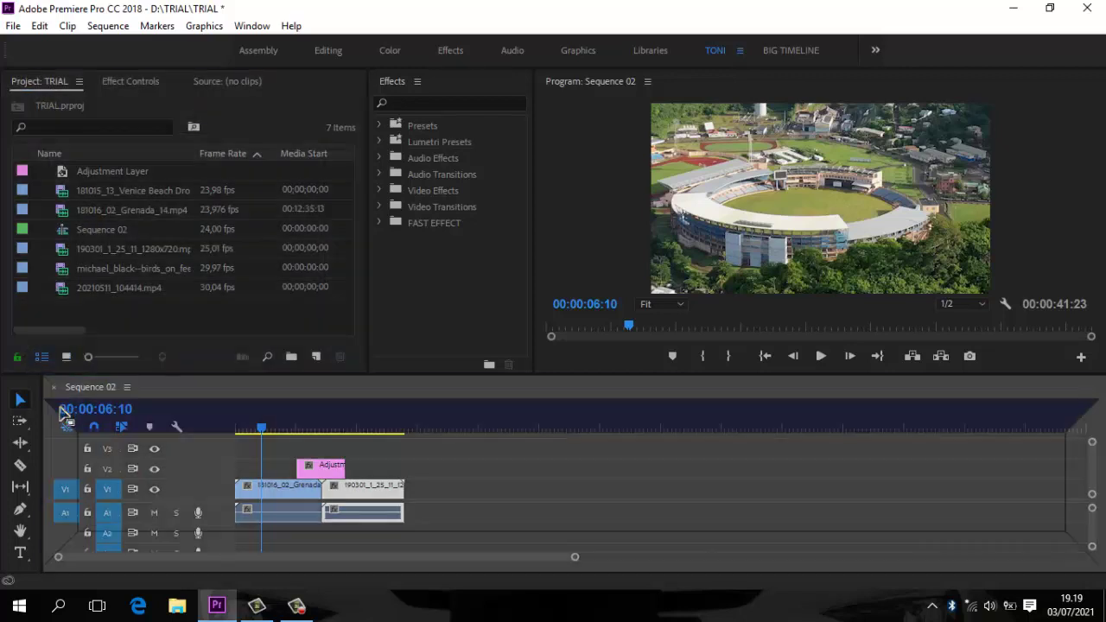
{"action": "left_click_drag", "start_coordinate": [84, 277], "coordinate": [56, 461]}
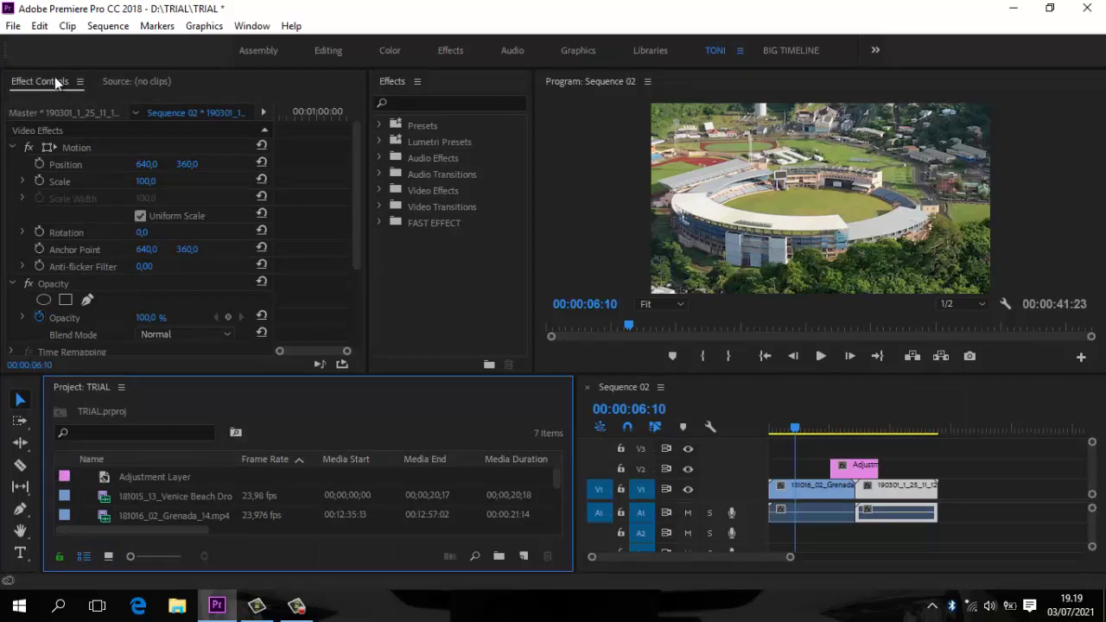
- Move the Effect Controls, Source and Effects panels into the Project panel's group
{"action": "left_click_drag", "start_coordinate": [48, 79], "coordinate": [151, 389]}
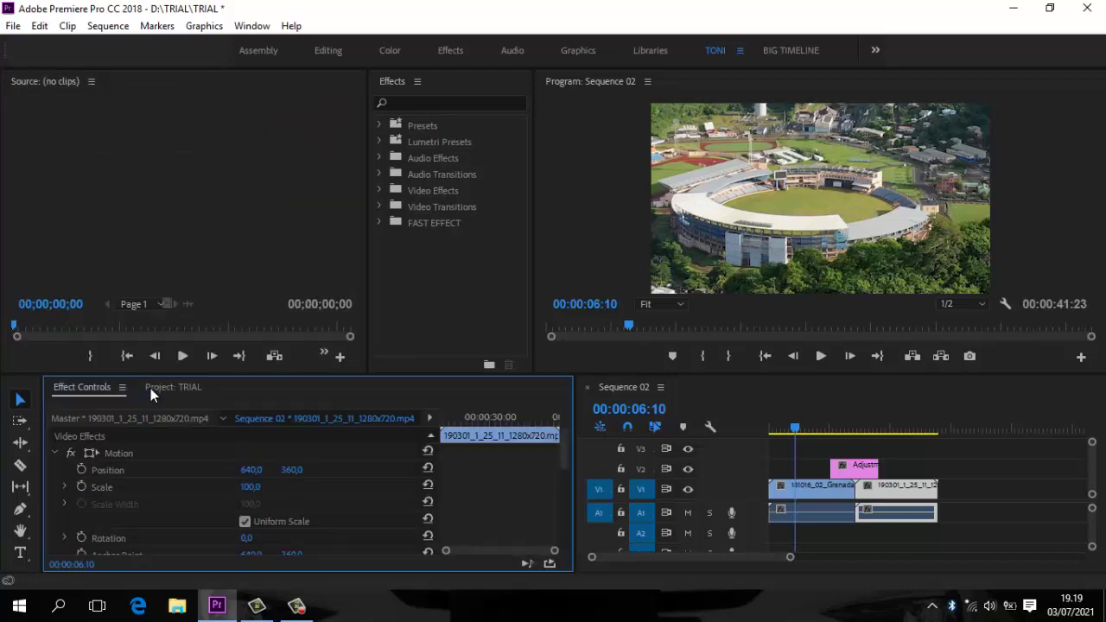
{"action": "left_click", "coordinate": [68, 81]}
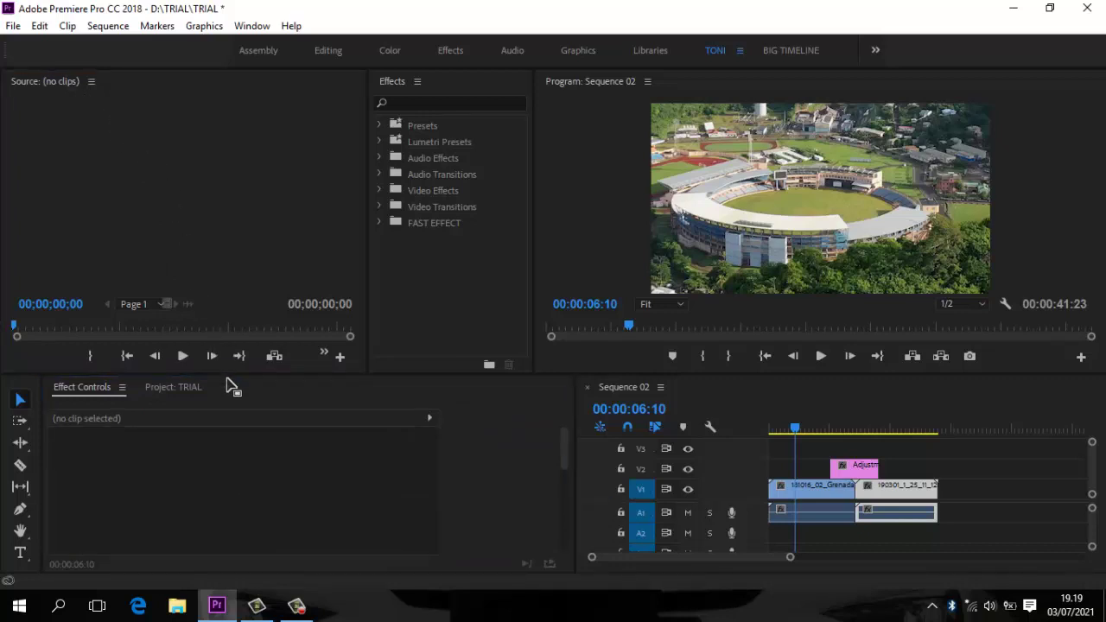
{"action": "left_click_drag", "start_coordinate": [184, 238], "coordinate": [254, 392]}
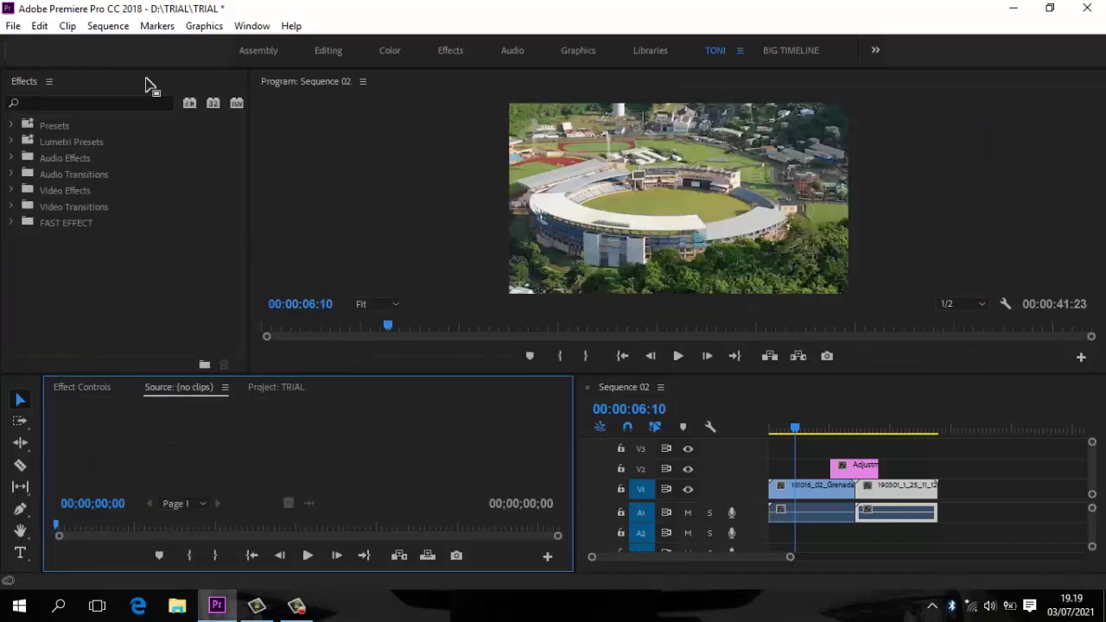
{"action": "mouse_move", "coordinate": [24, 81]}
{"action": "left_mouse_down"}
{"action": "mouse_move", "coordinate": [98, 202]}
{"action": "mouse_move", "coordinate": [113, 393]}
{"action": "left_mouse_up"}
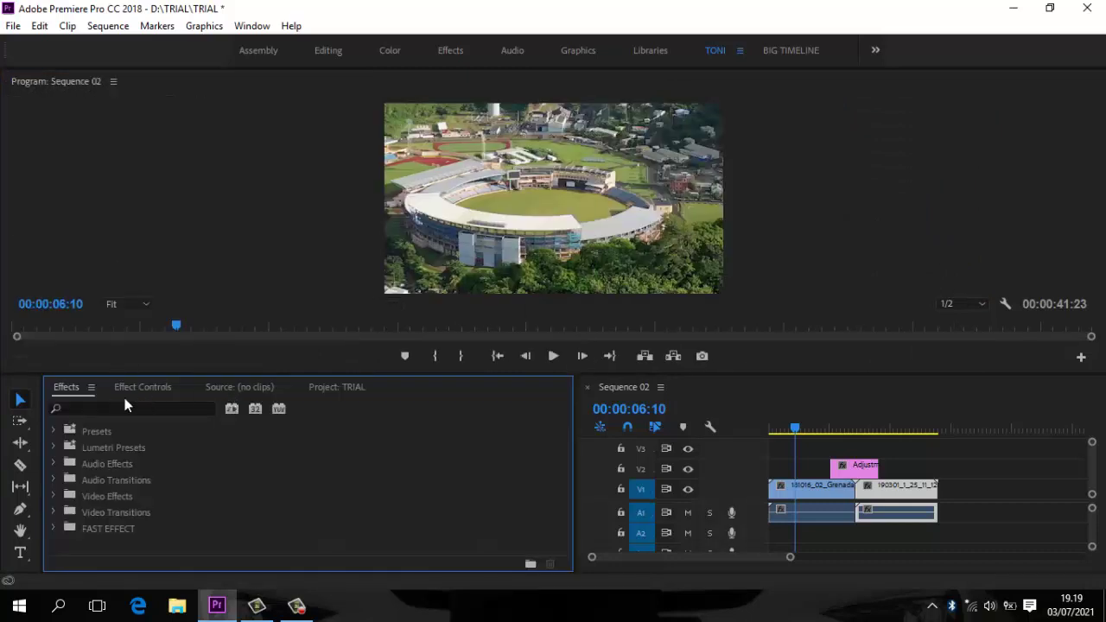
- Make Project the group's first tab and narrow the group to widen the timeline
{"action": "left_click_drag", "start_coordinate": [334, 383], "coordinate": [74, 380]}
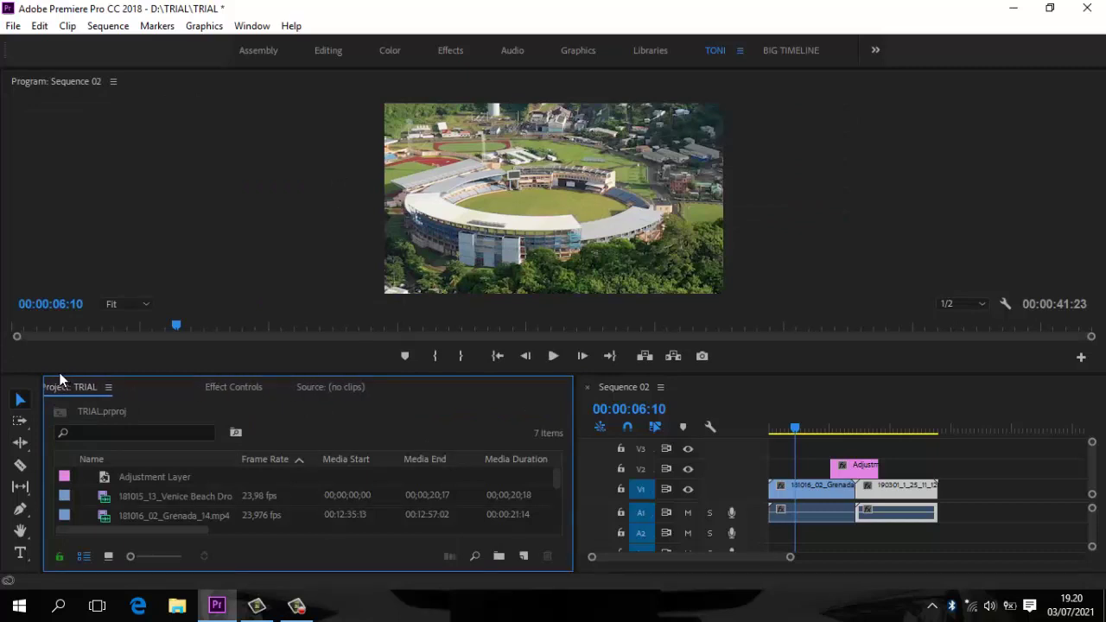
{"action": "left_click_drag", "start_coordinate": [73, 380], "coordinate": [52, 374]}
{"action": "left_click_drag", "start_coordinate": [575, 397], "coordinate": [392, 404]}
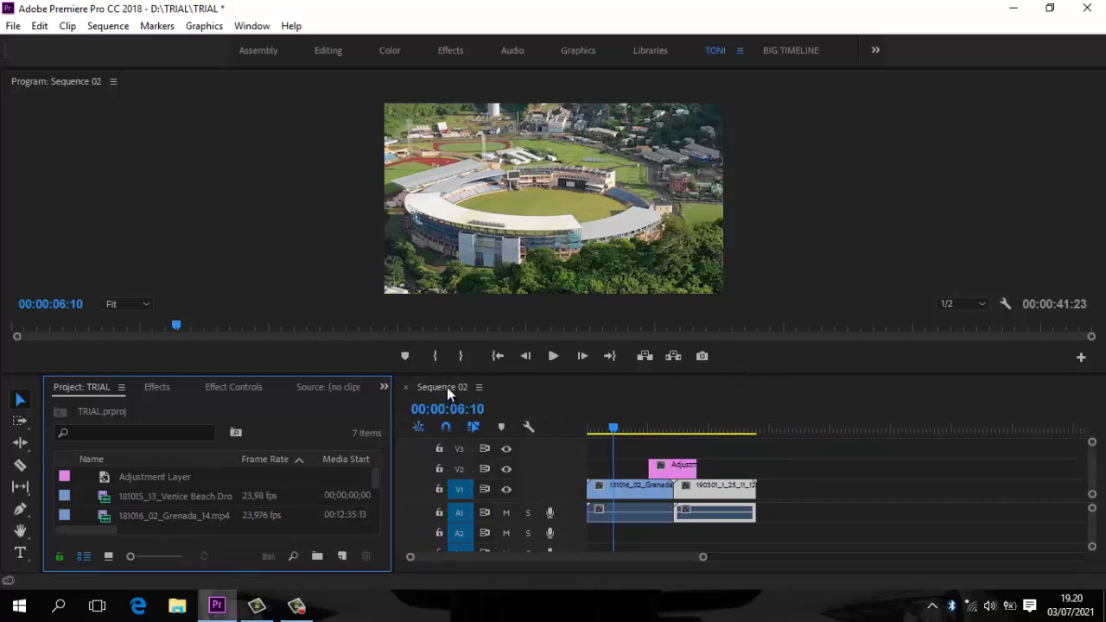
- Dock the Sequence 02 timeline to the right of the Program monitor and widen it leftward
{"action": "mouse_move", "coordinate": [447, 387]}
{"action": "left_mouse_down"}
{"action": "mouse_move", "coordinate": [804, 292]}
{"action": "mouse_move", "coordinate": [1103, 173]}
{"action": "left_mouse_up"}
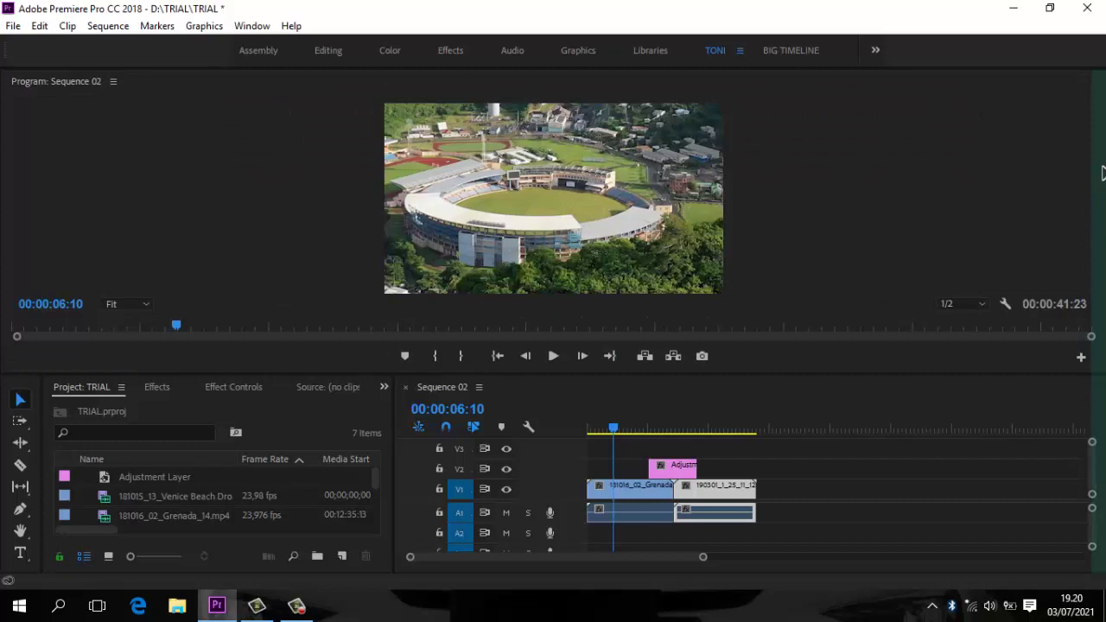
{"action": "left_click_drag", "start_coordinate": [1103, 173], "coordinate": [1104, 172]}
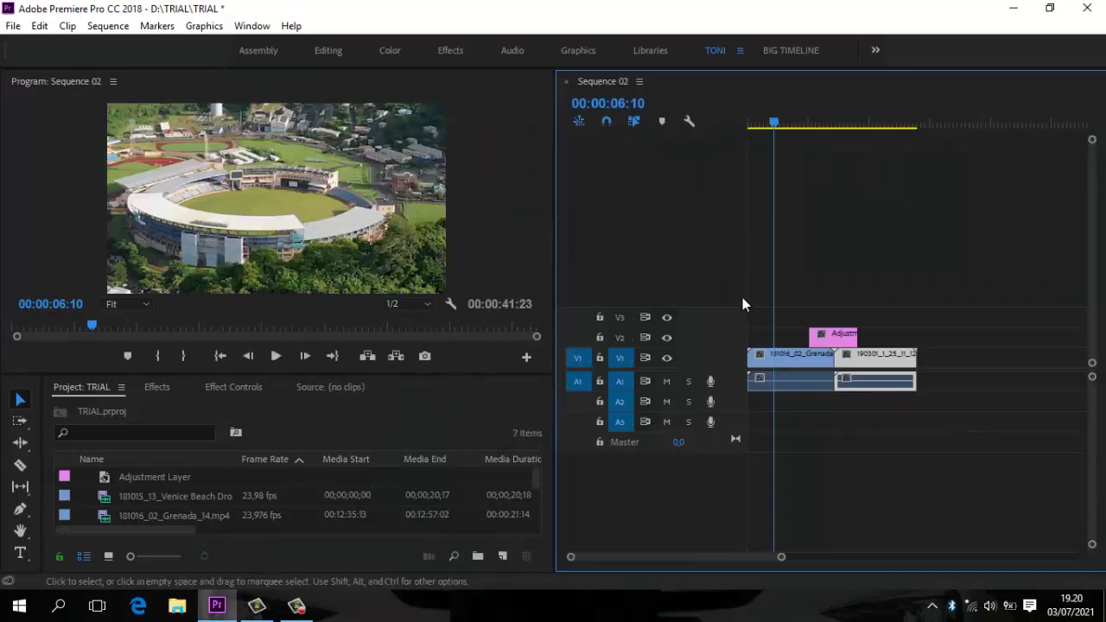
{"action": "left_click_drag", "start_coordinate": [547, 272], "coordinate": [395, 282]}
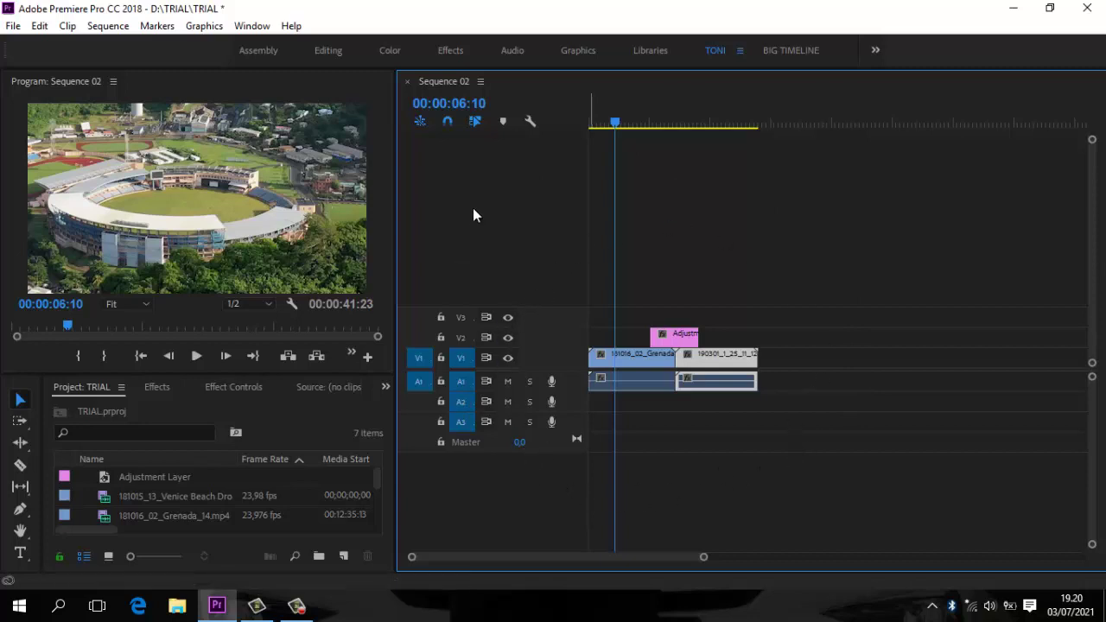
- Add 9 video tracks to Sequence 02 through the Add Tracks dialog
{"action": "right_click", "coordinate": [557, 317]}
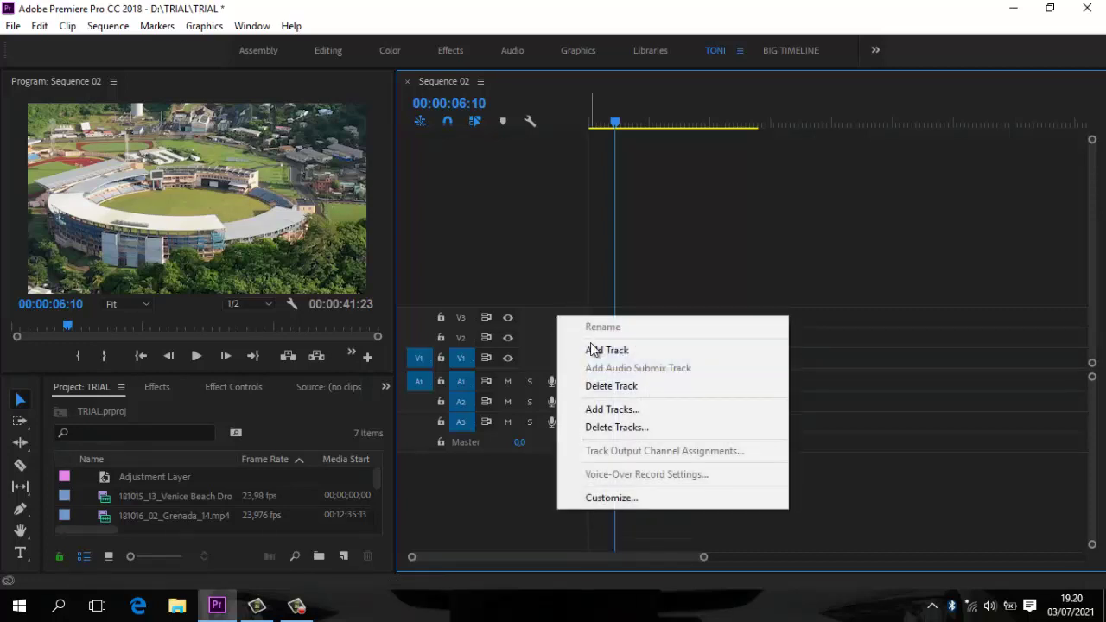
{"action": "left_click", "coordinate": [608, 409]}
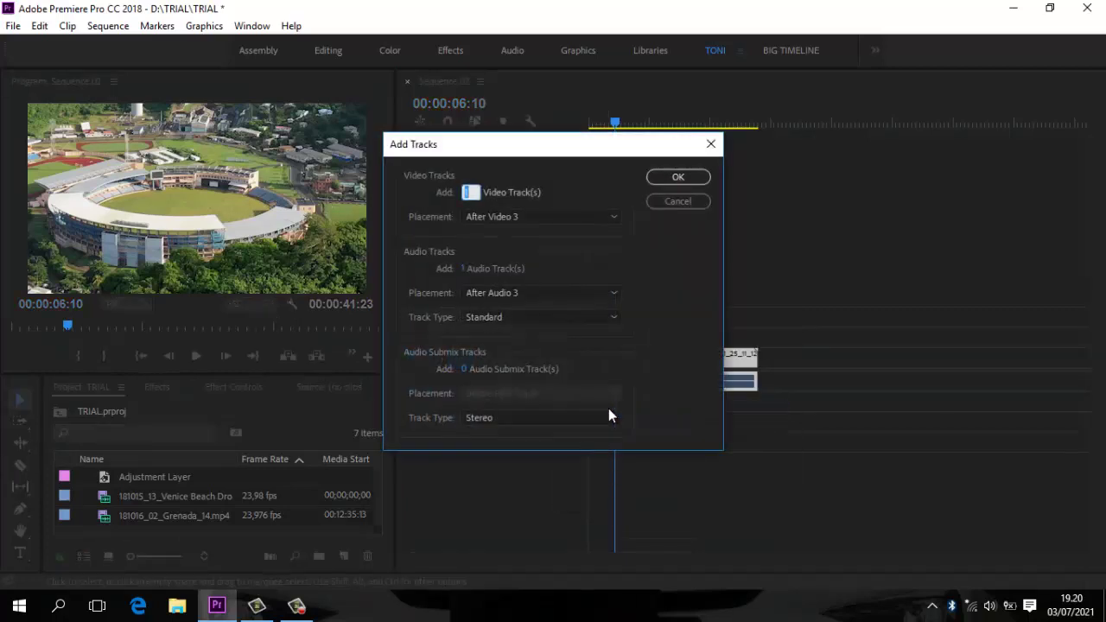
{"action": "type", "text": "9"}
{"action": "key", "text": "Return"}
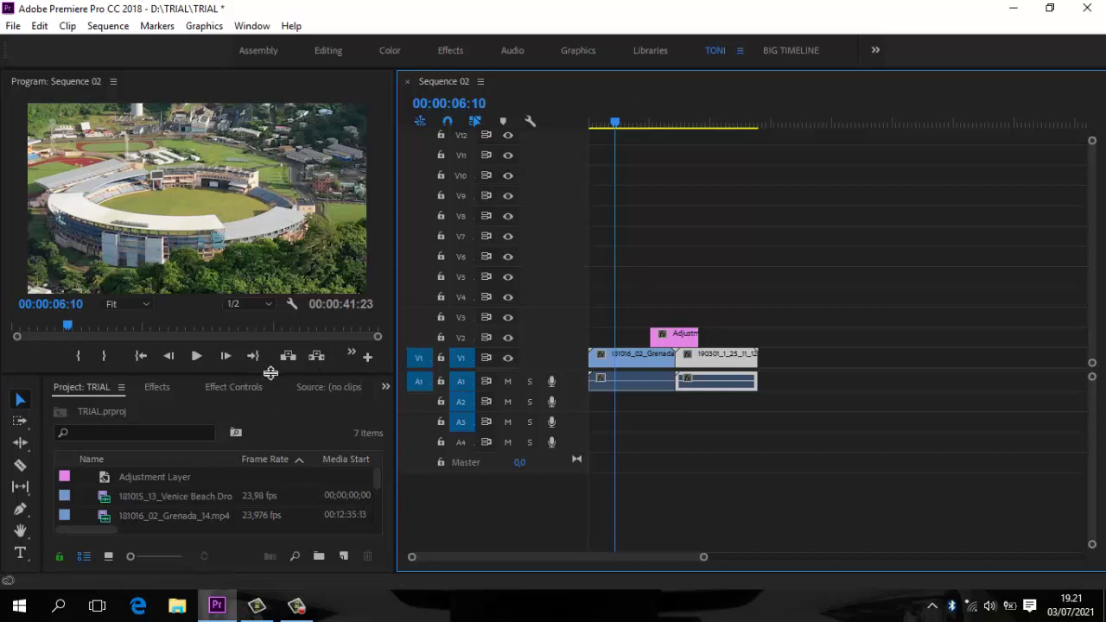
- Shrink the Program monitor slightly so the Project panel lists more items
{"action": "left_click_drag", "start_coordinate": [270, 373], "coordinate": [270, 361]}
{"action": "left_click_drag", "start_coordinate": [272, 346], "coordinate": [271, 341]}
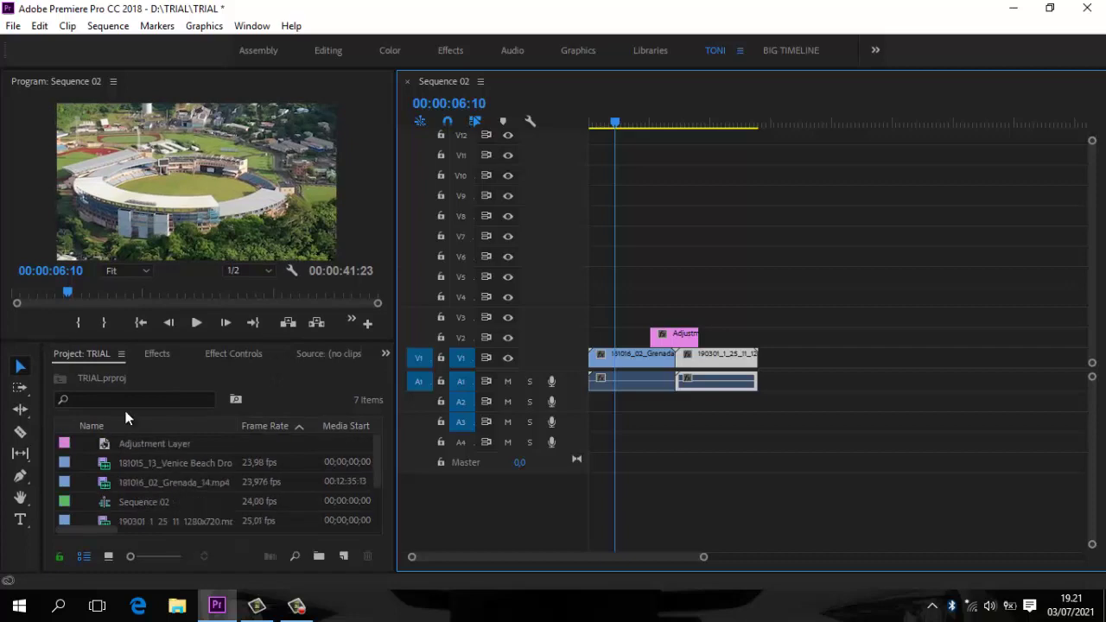
{"action": "left_click", "coordinate": [13, 27]}
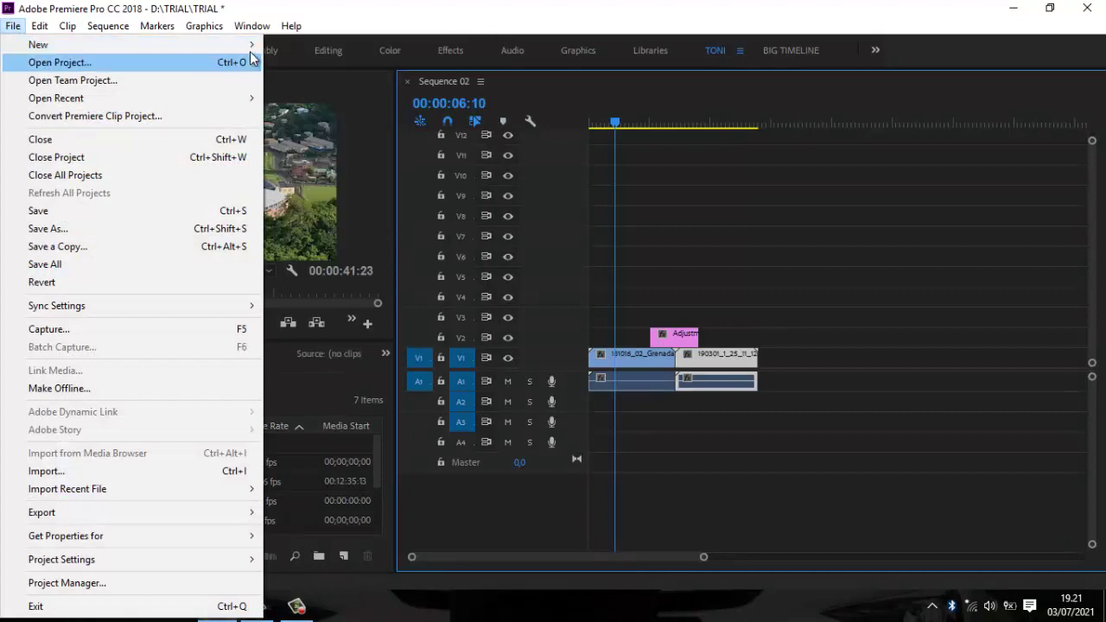
- Create a new Sequence 03 from File > New > Sequence, accepting the preset
{"action": "mouse_move", "coordinate": [216, 44]}
{"action": "left_click", "coordinate": [294, 81]}
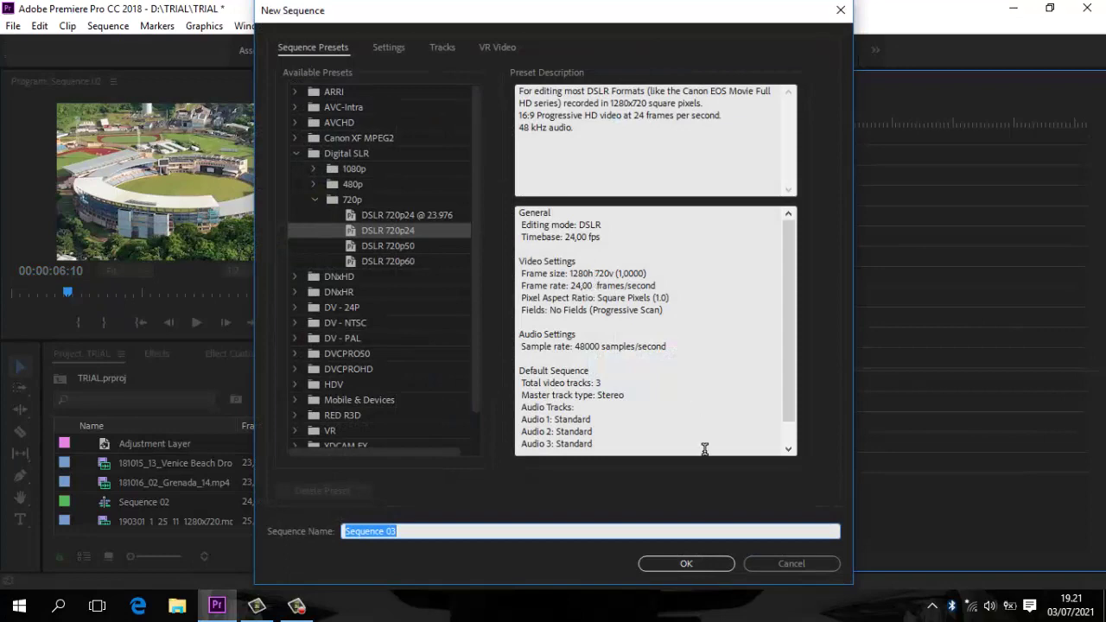
{"action": "left_click", "coordinate": [696, 563]}
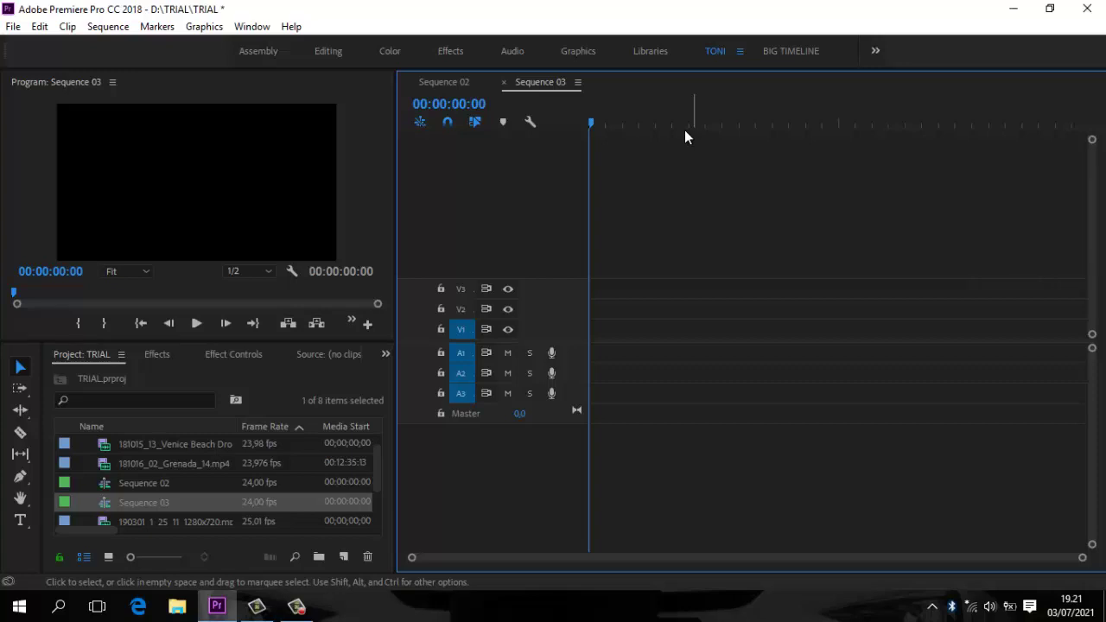
- Switch between the Sequence 02 and Sequence 03 timeline tabs, ending on Sequence 02
{"action": "left_click", "coordinate": [444, 82]}
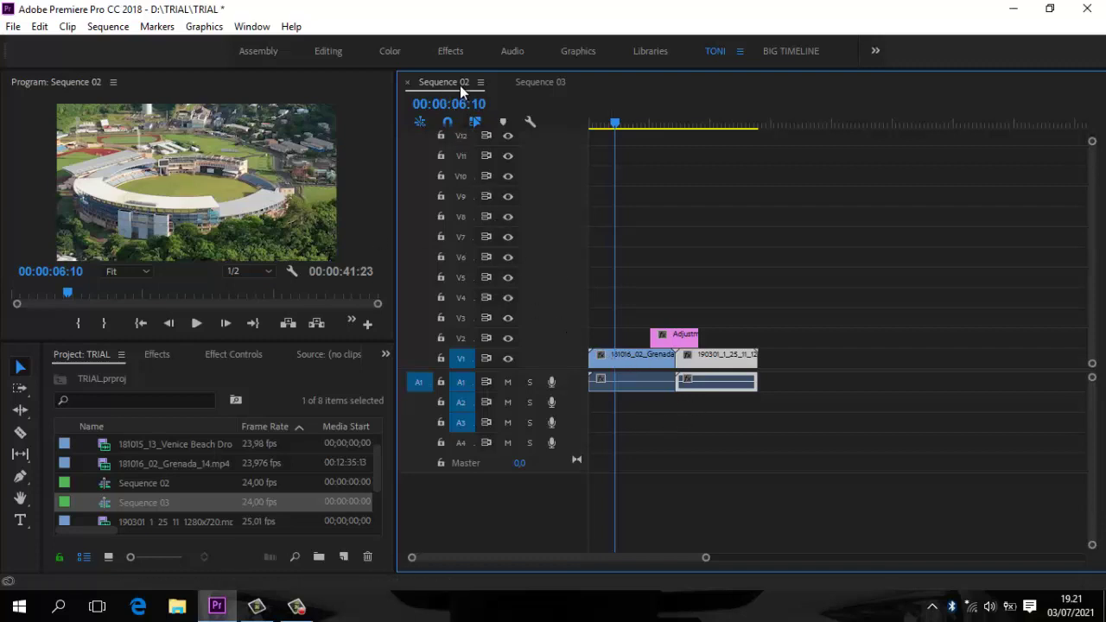
{"action": "left_click", "coordinate": [546, 82]}
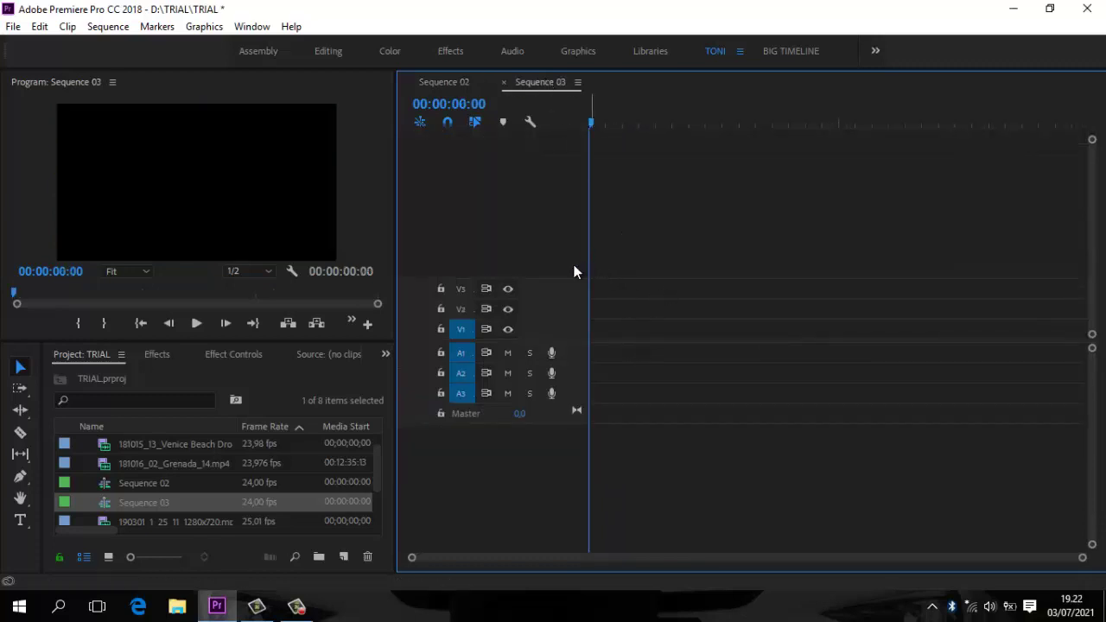
{"action": "left_click", "coordinate": [453, 81]}
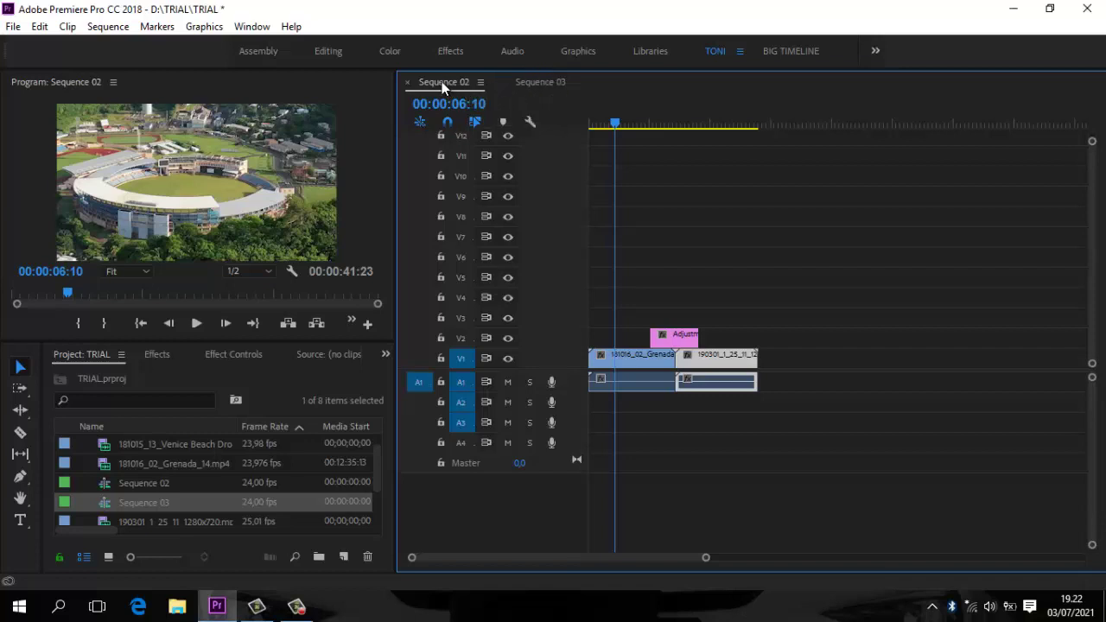
- Dock Sequence 02 as a separate timeline panel stacked with Sequence 03, and widen the Program monitor
{"action": "mouse_move", "coordinate": [448, 86]}
{"action": "left_mouse_down"}
{"action": "mouse_move", "coordinate": [560, 125]}
{"action": "mouse_move", "coordinate": [567, 114]}
{"action": "left_mouse_up"}
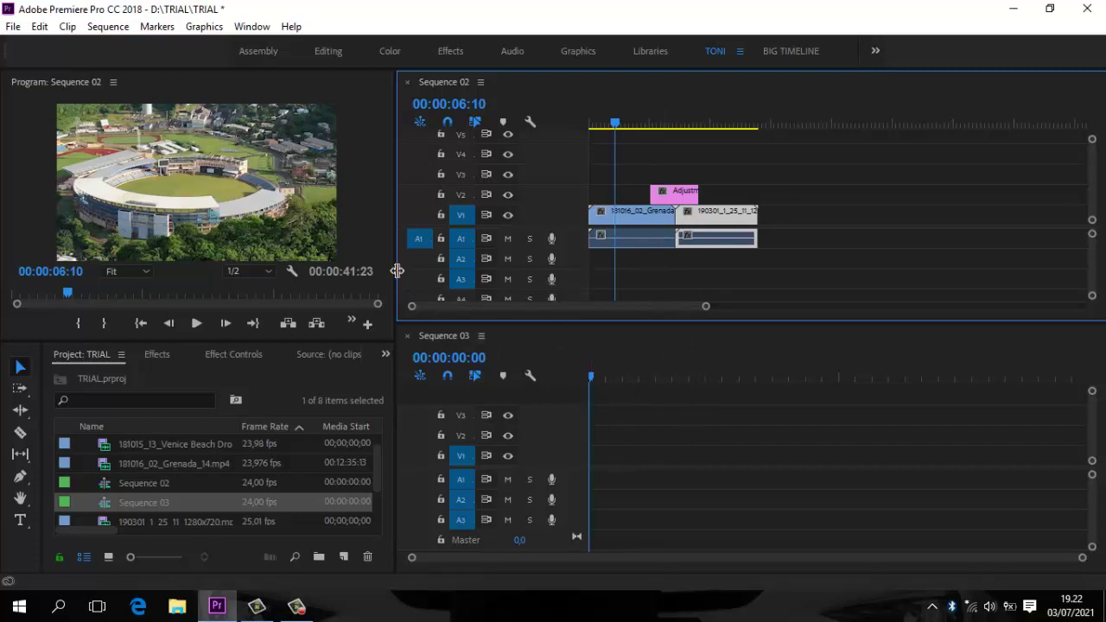
{"action": "left_click_drag", "start_coordinate": [396, 270], "coordinate": [424, 270]}
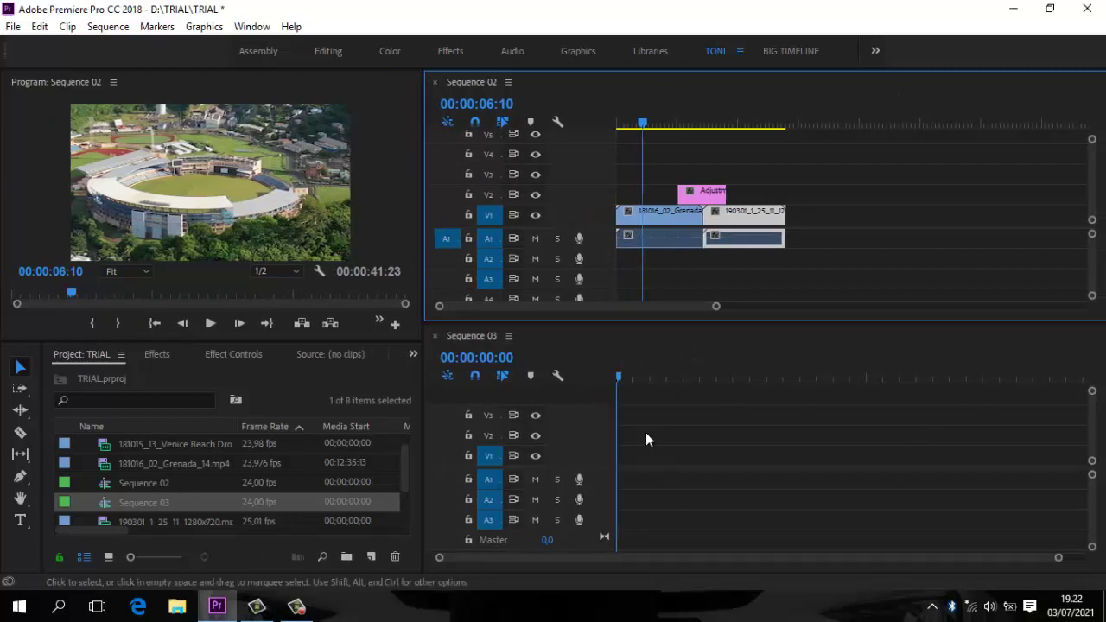
- Add Grenada_14.mp4, keeping existing settings, then the Venice Beach clip to Sequence 03
{"action": "left_click_drag", "start_coordinate": [147, 462], "coordinate": [619, 484]}
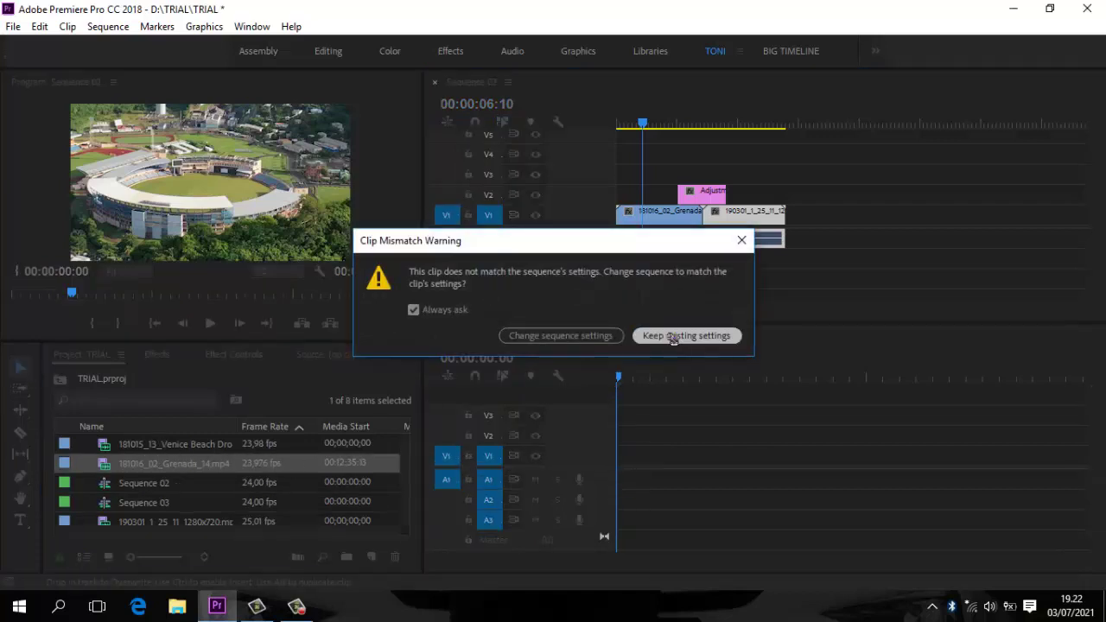
{"action": "left_click", "coordinate": [672, 338]}
{"action": "mouse_move", "coordinate": [196, 442]}
{"action": "left_mouse_down"}
{"action": "mouse_move", "coordinate": [464, 433]}
{"action": "mouse_move", "coordinate": [631, 458]}
{"action": "left_mouse_up"}
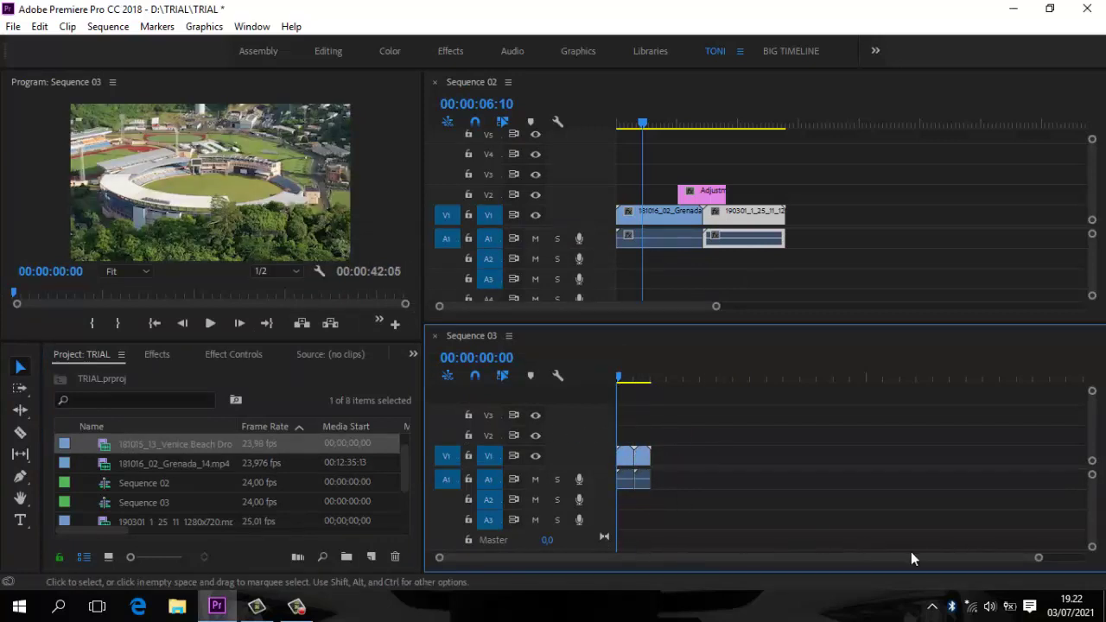
{"action": "left_click_drag", "start_coordinate": [1039, 557], "coordinate": [881, 549]}
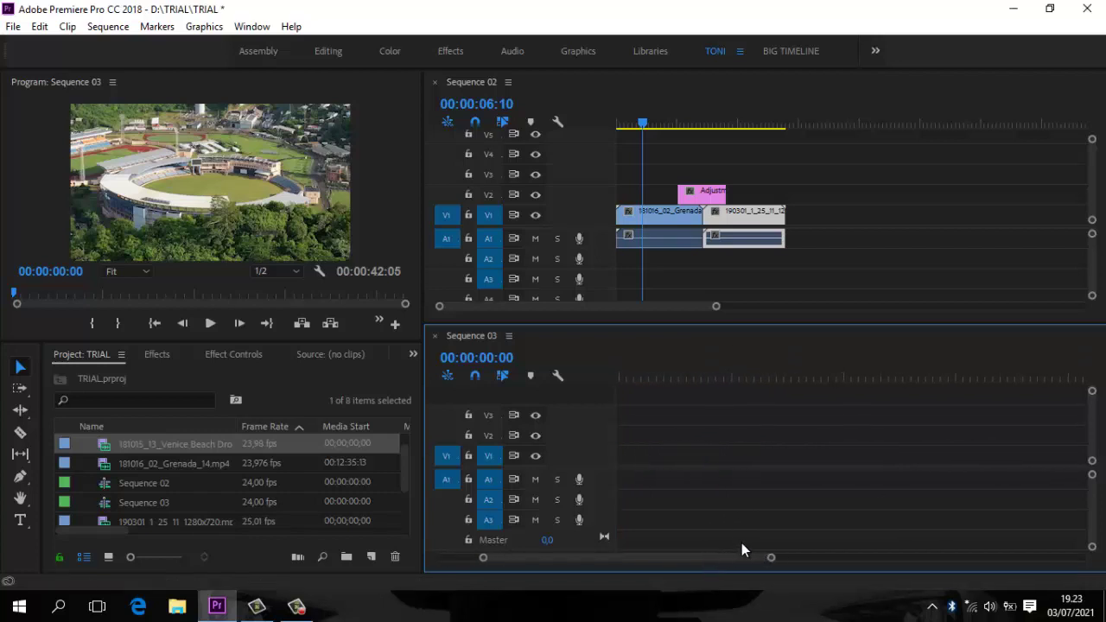
{"action": "left_click_drag", "start_coordinate": [708, 557], "coordinate": [677, 540]}
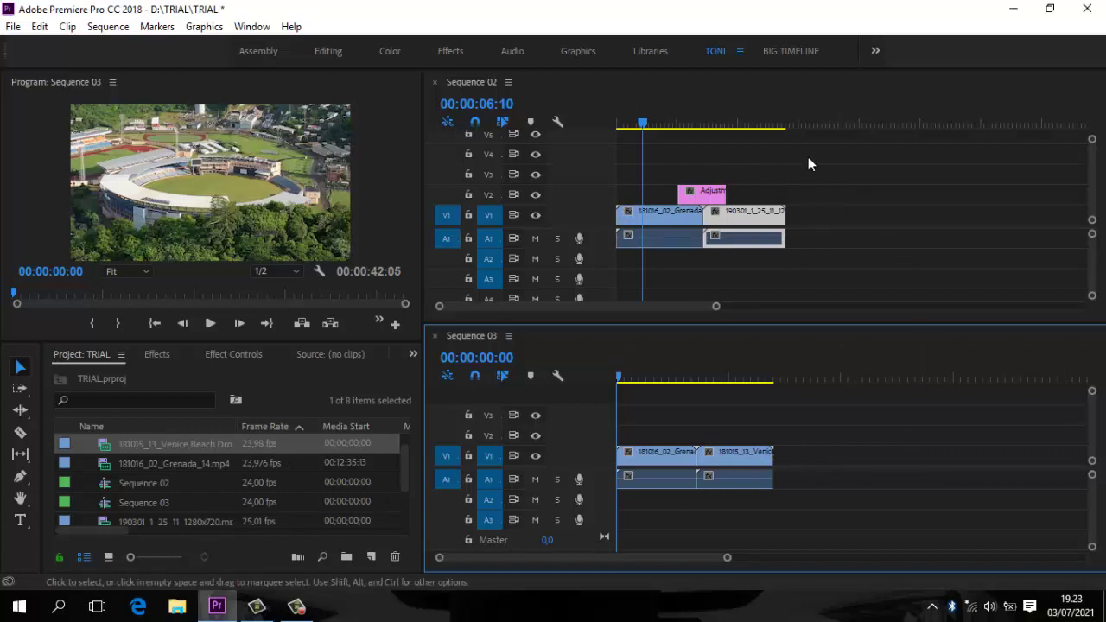
- Marquee-select Sequence 02's clips and adjustment layer and Ctrl-drag them onto Sequence 03's end
{"action": "left_click", "coordinate": [664, 303]}
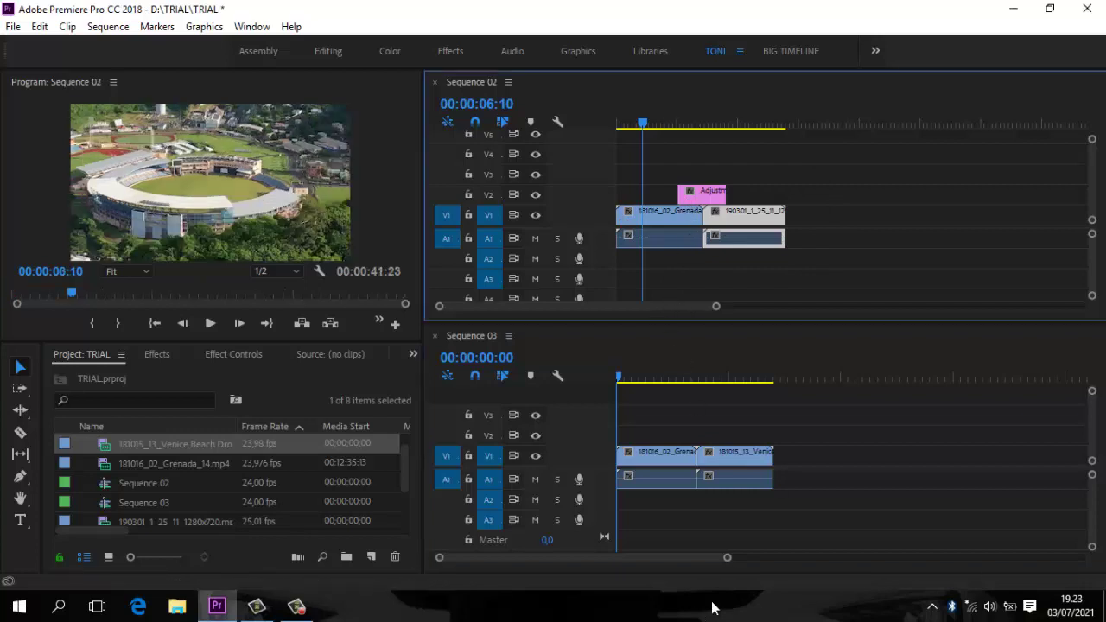
{"action": "left_click", "coordinate": [675, 557]}
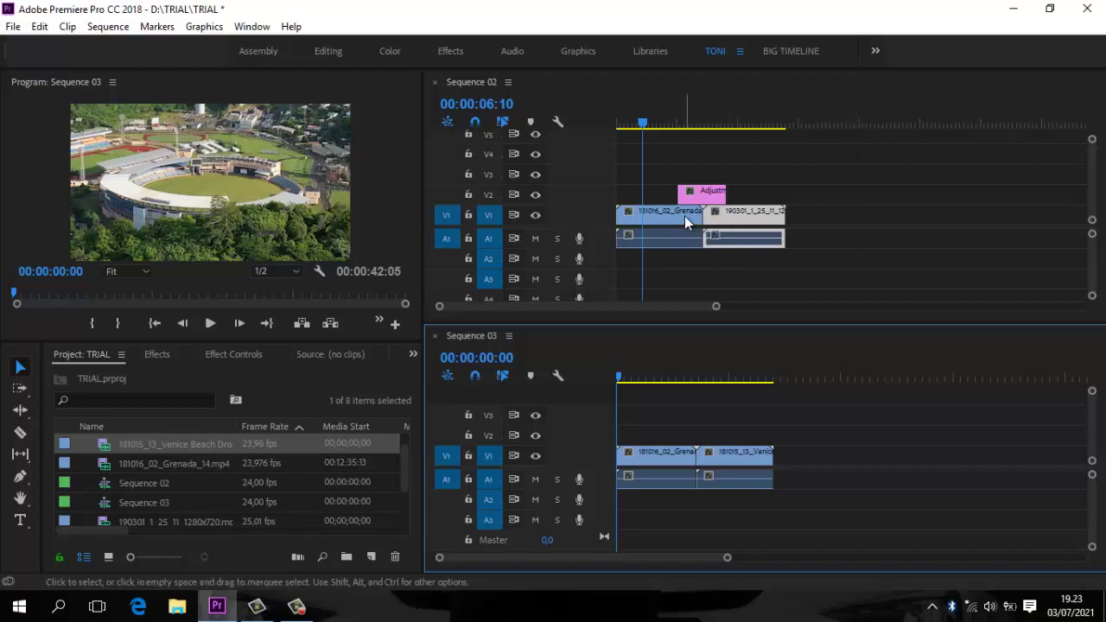
{"action": "left_click", "coordinate": [629, 170]}
{"action": "mouse_move", "coordinate": [657, 172]}
{"action": "left_mouse_down"}
{"action": "mouse_move", "coordinate": [830, 325]}
{"action": "mouse_move", "coordinate": [888, 462]}
{"action": "left_mouse_up"}
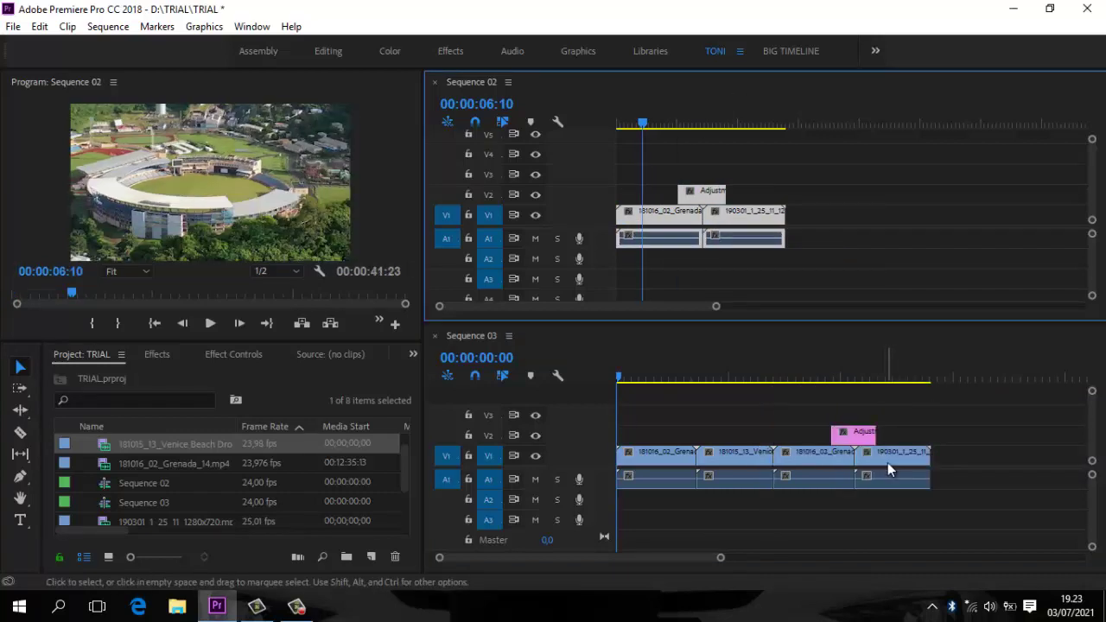
- Ctrl-drag the 190301 clip from Sequence 02 into Sequence 03 as well
{"action": "left_click", "coordinate": [816, 204]}
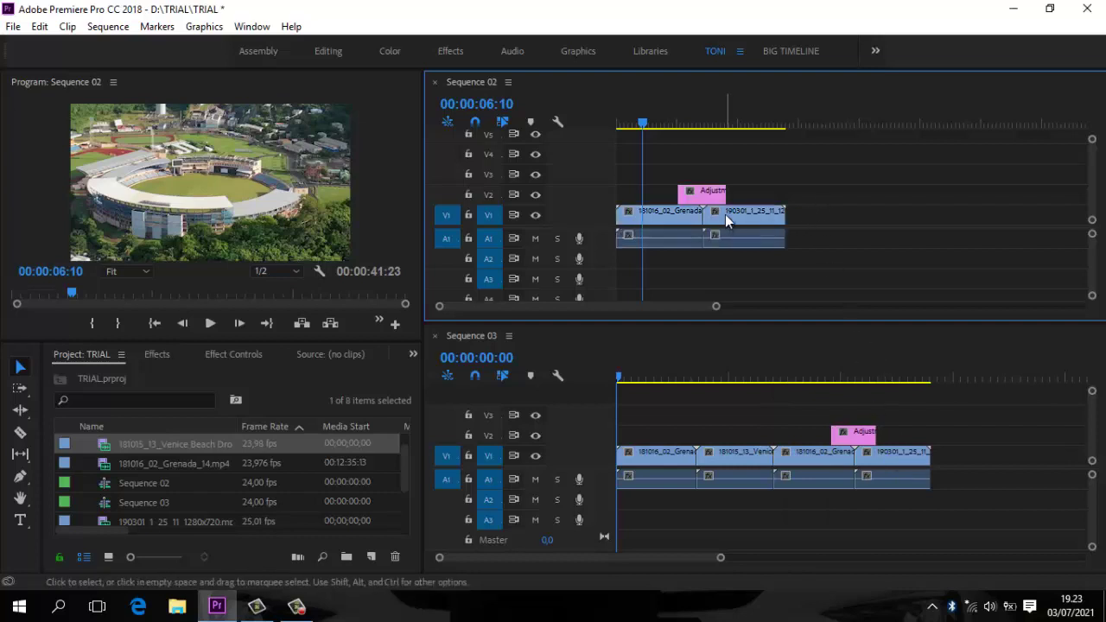
{"action": "mouse_move", "coordinate": [725, 214]}
{"action": "left_mouse_down"}
{"action": "mouse_move", "coordinate": [836, 261]}
{"action": "mouse_move", "coordinate": [960, 458]}
{"action": "left_mouse_up"}
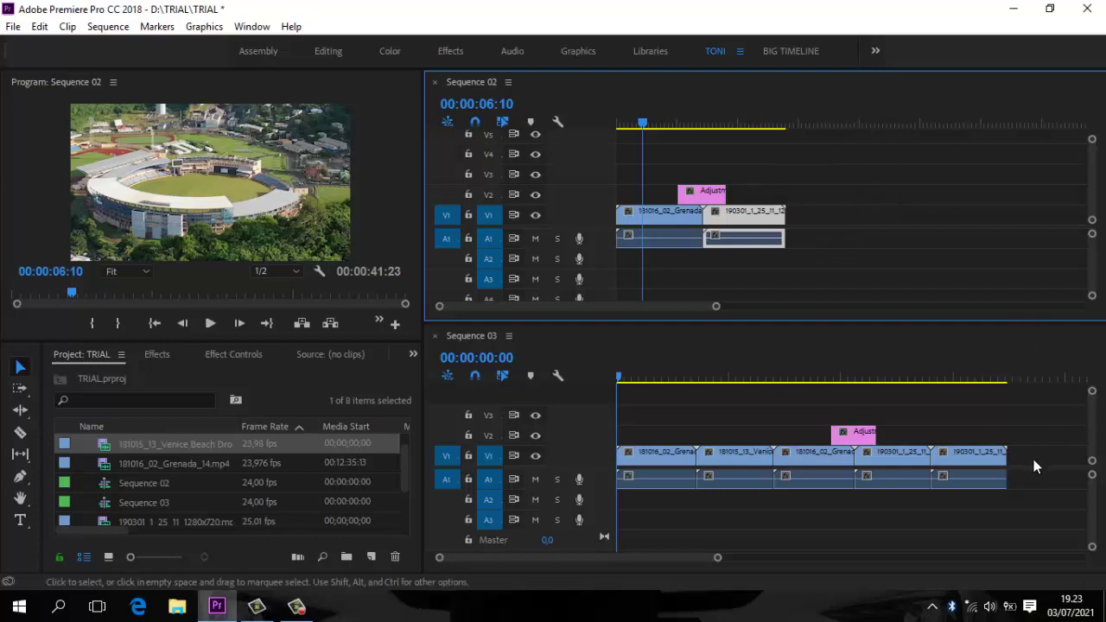
{"action": "left_click", "coordinate": [675, 560]}
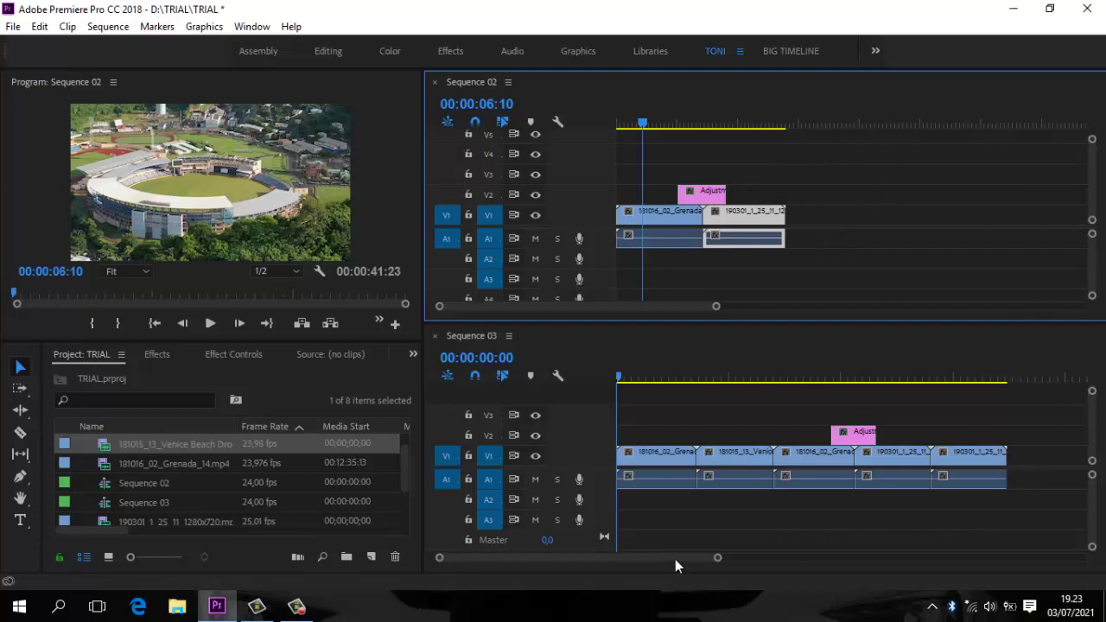
{"action": "scroll", "coordinate": [675, 559], "scroll_direction": "down", "scroll_amount": 3}
{"action": "scroll", "coordinate": [703, 567], "scroll_direction": "up", "scroll_amount": 1}
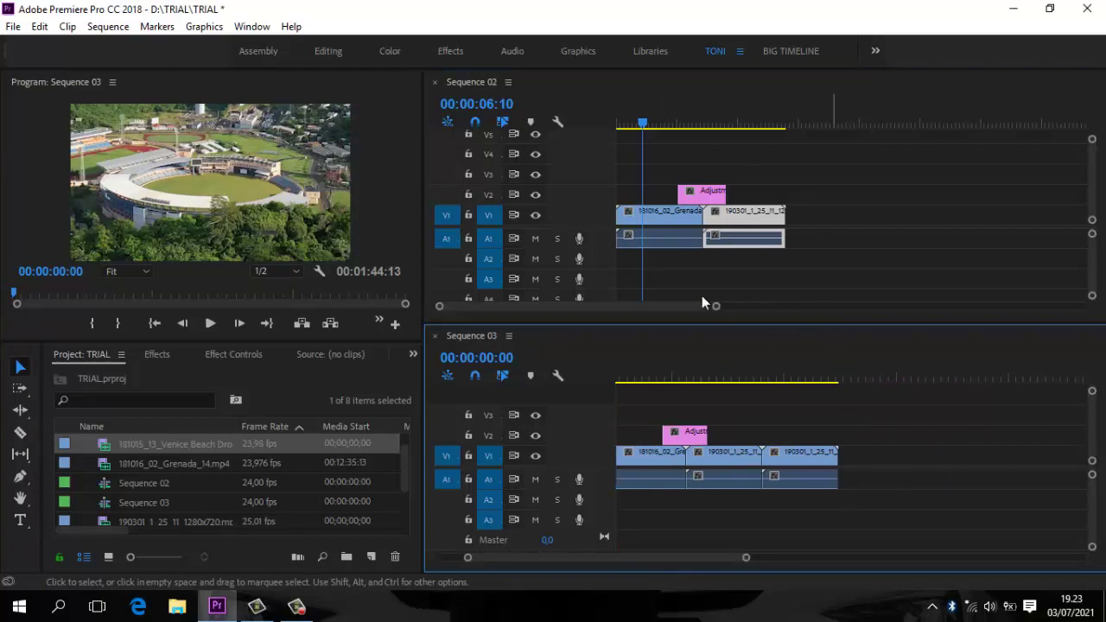
{"action": "left_click_drag", "start_coordinate": [663, 557], "coordinate": [628, 563]}
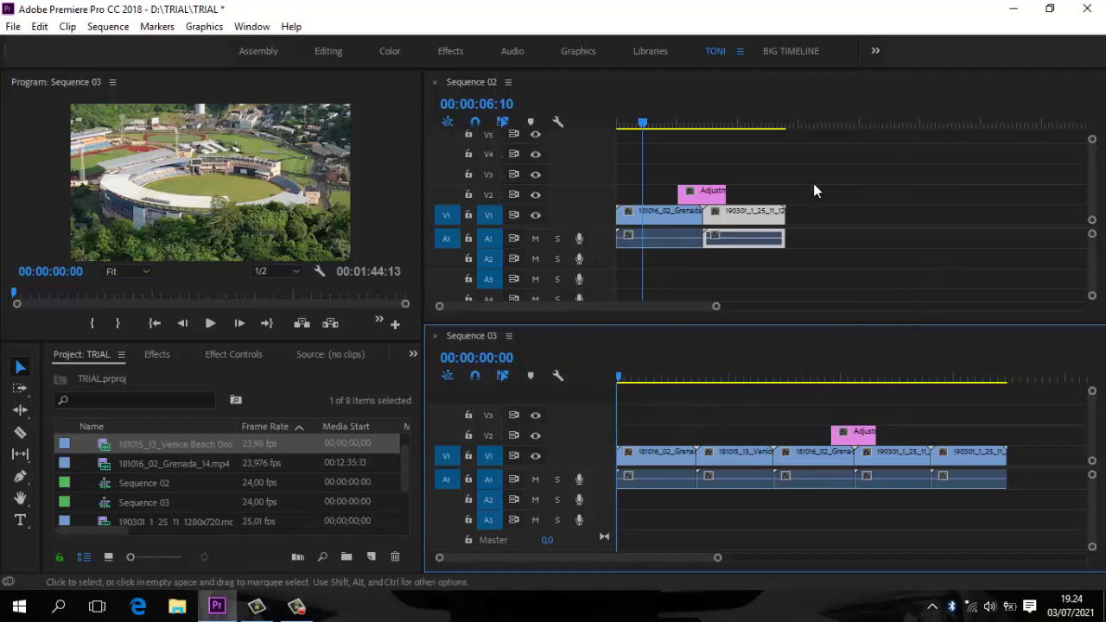
- Save the project with Ctrl+S
{"action": "key", "text": "ctrl+s"}
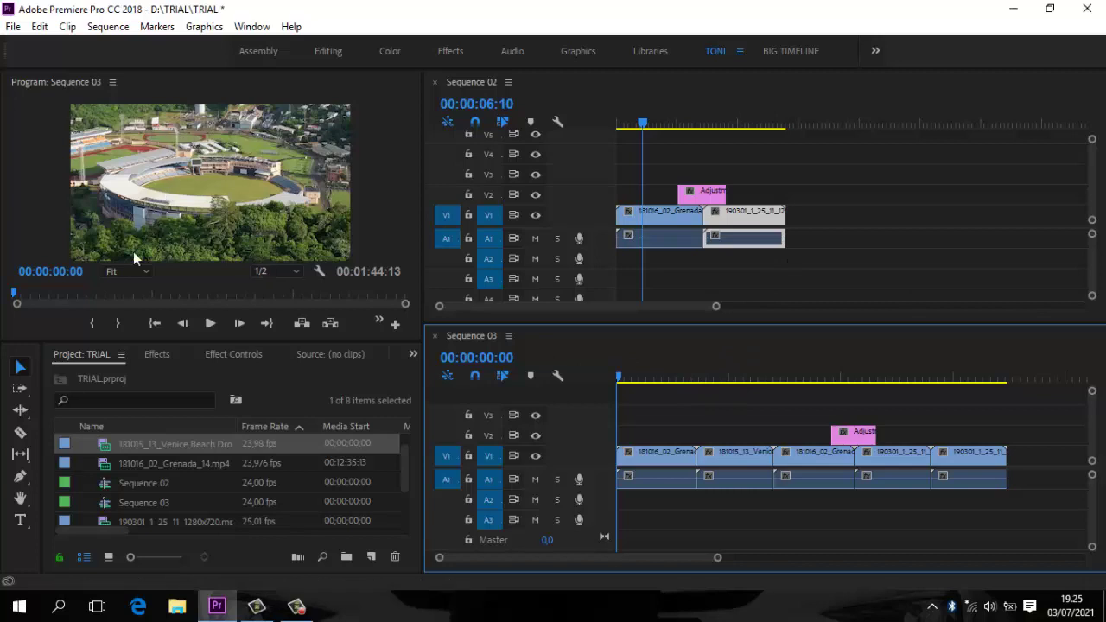
- Enlarge the Program monitor, then view the Effects, Effect Controls and Project tabs in turn
{"action": "left_click_drag", "start_coordinate": [176, 344], "coordinate": [176, 377]}
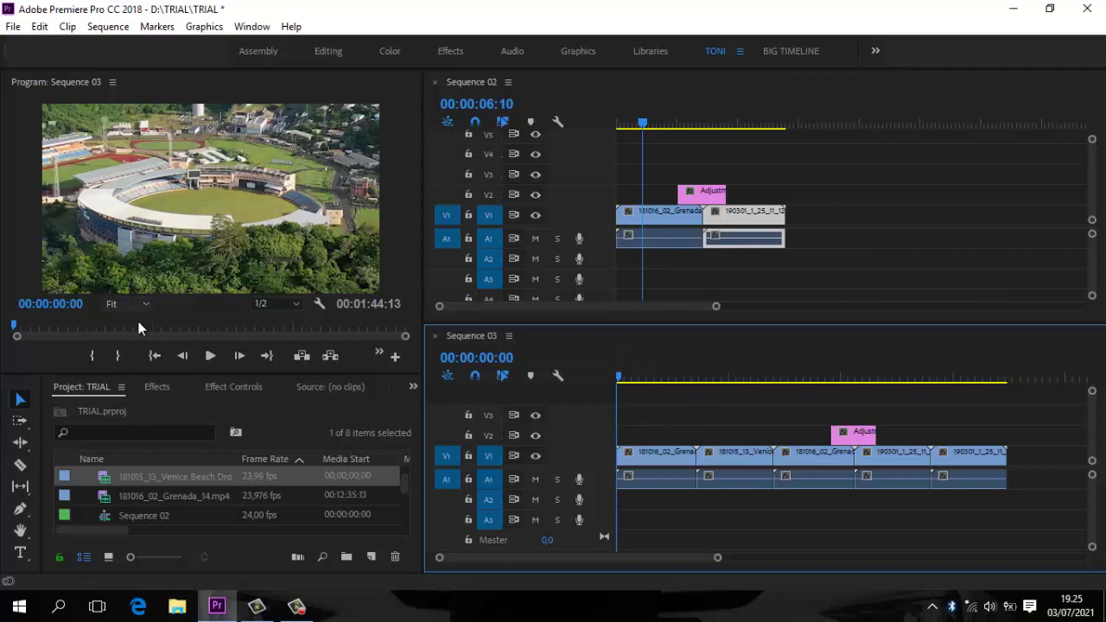
{"action": "left_click", "coordinate": [157, 387]}
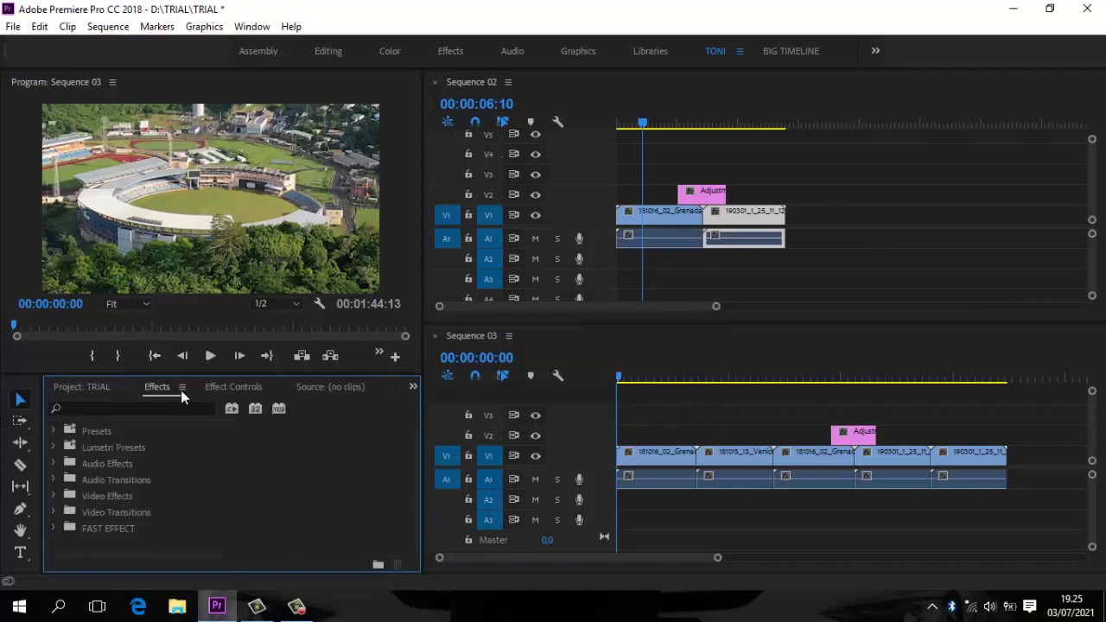
{"action": "left_click", "coordinate": [247, 389]}
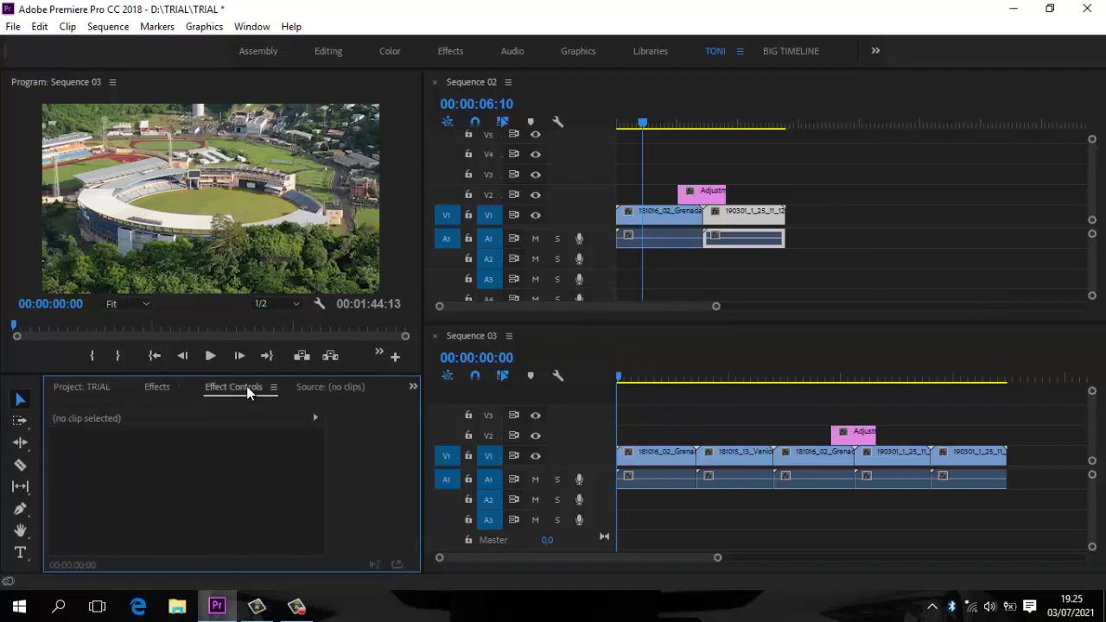
{"action": "left_click", "coordinate": [105, 387]}
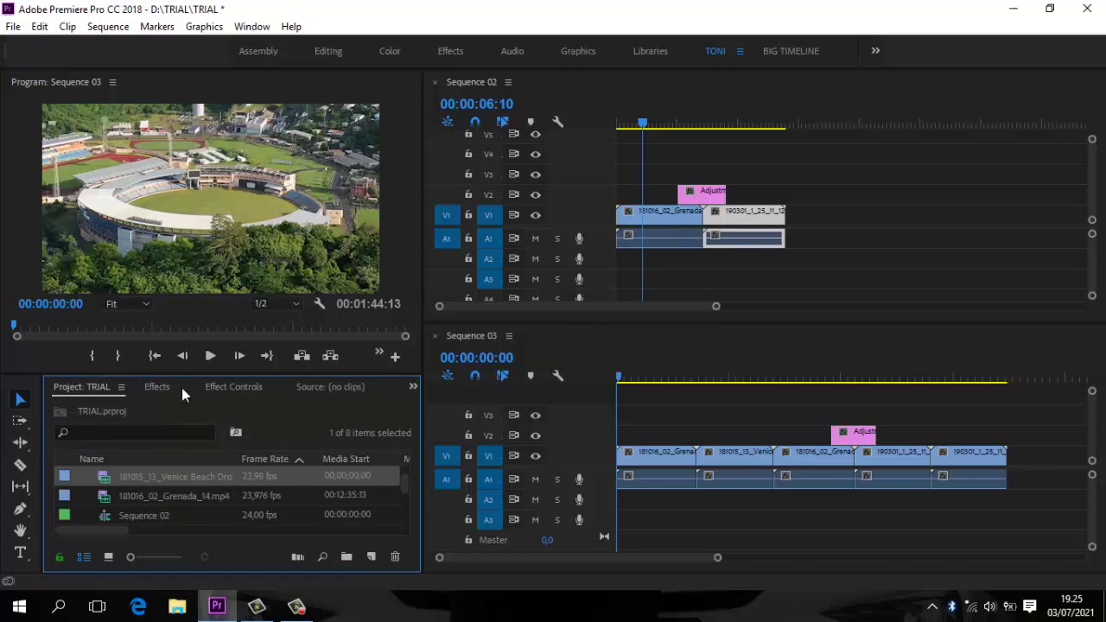